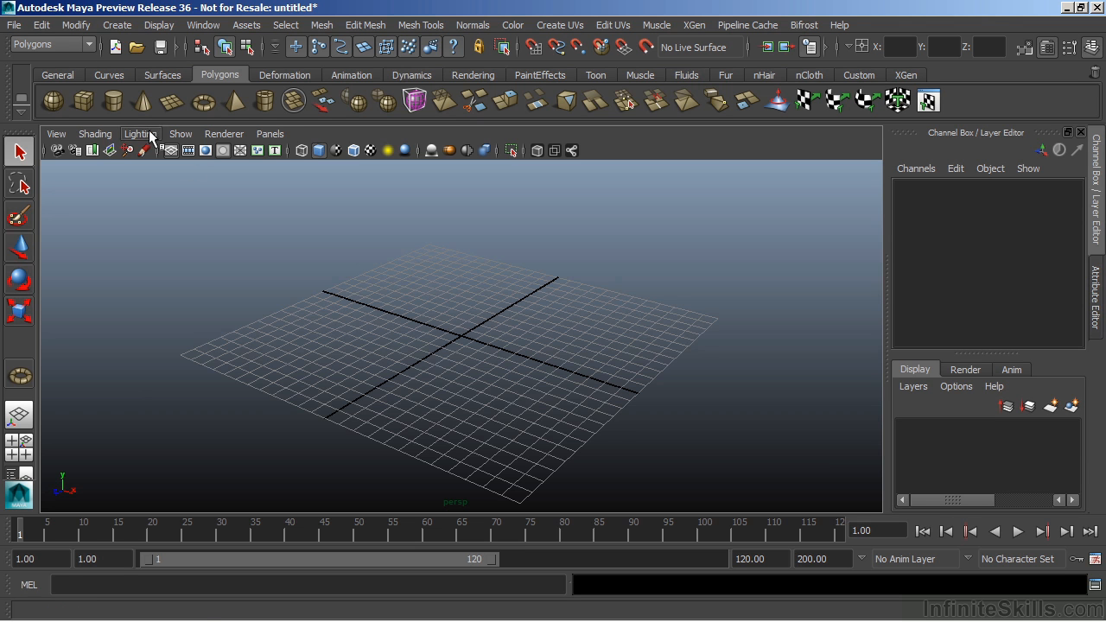
Open the Project Window and examine the secondary project locations and translator data locations
left_click(18, 28)
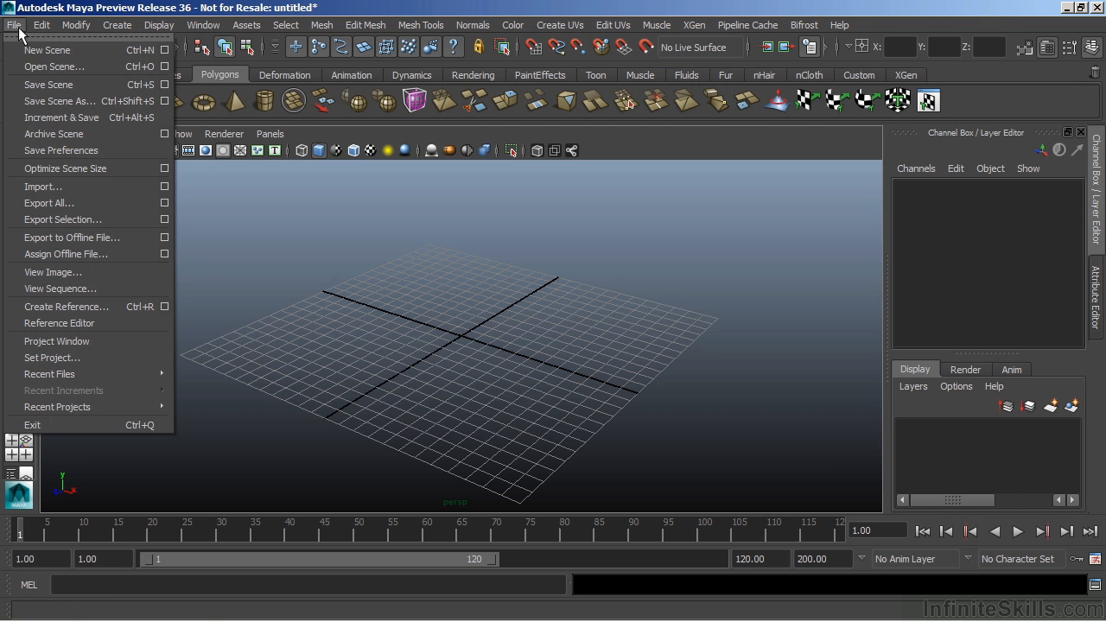
left_click(69, 341)
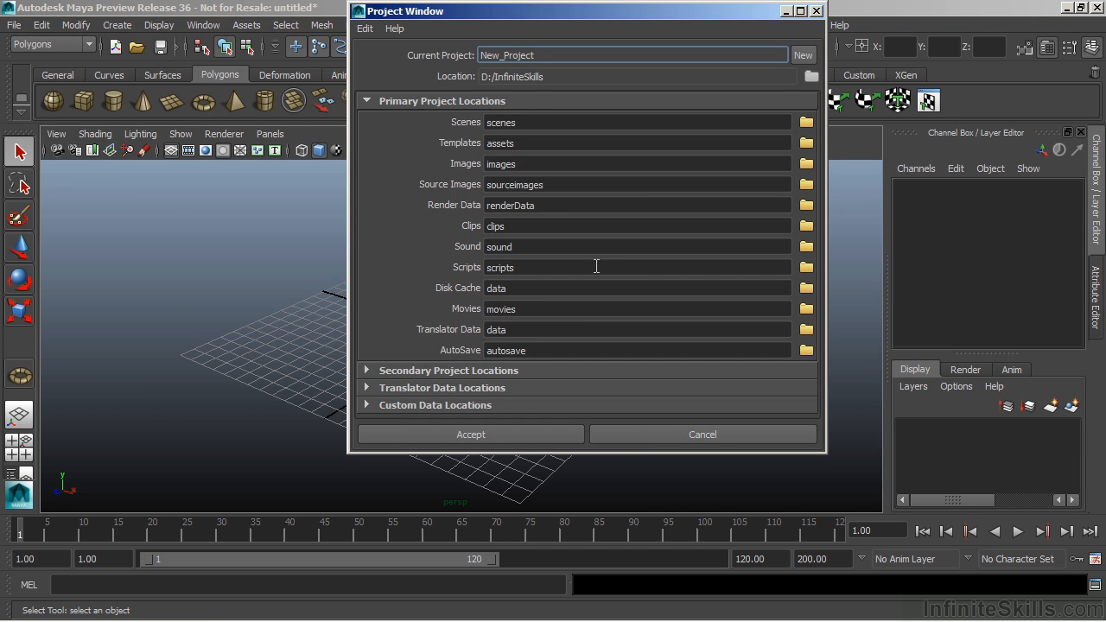
left_click_drag(518, 17, 544, 34)
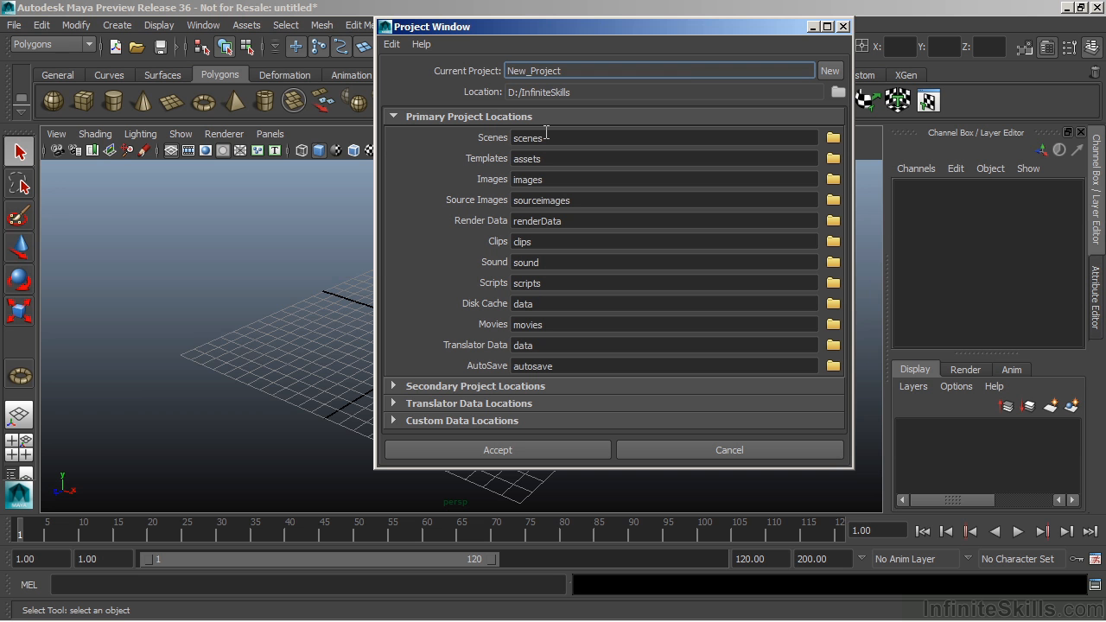
left_click(458, 386)
scroll(455, 303, "down", 10)
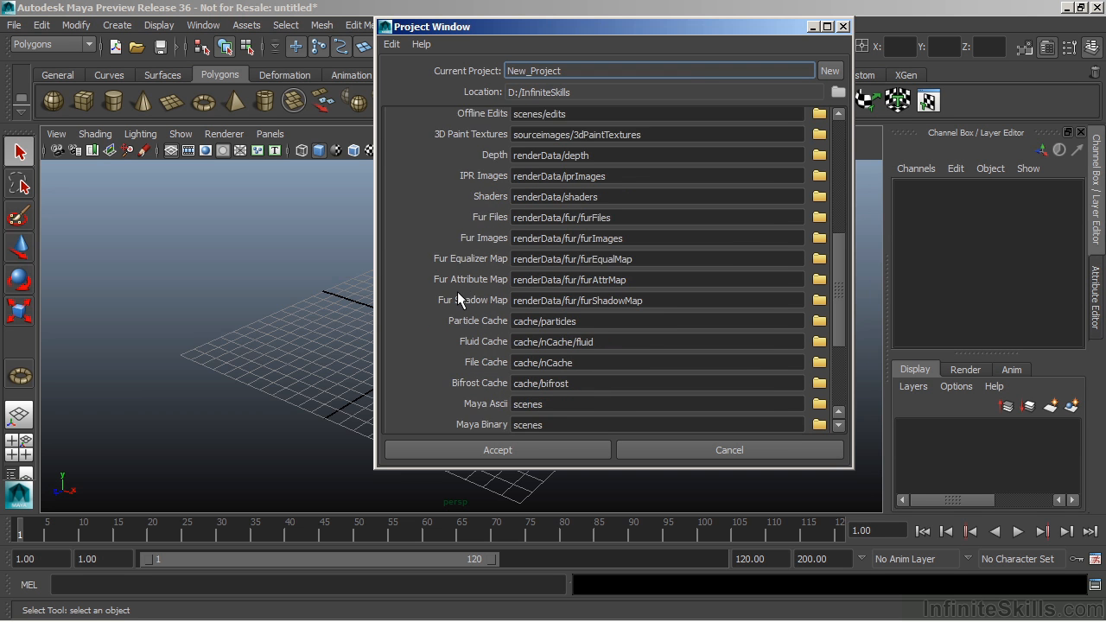
scroll(457, 293, "down", 5)
left_click(458, 399)
scroll(469, 276, "down", 5)
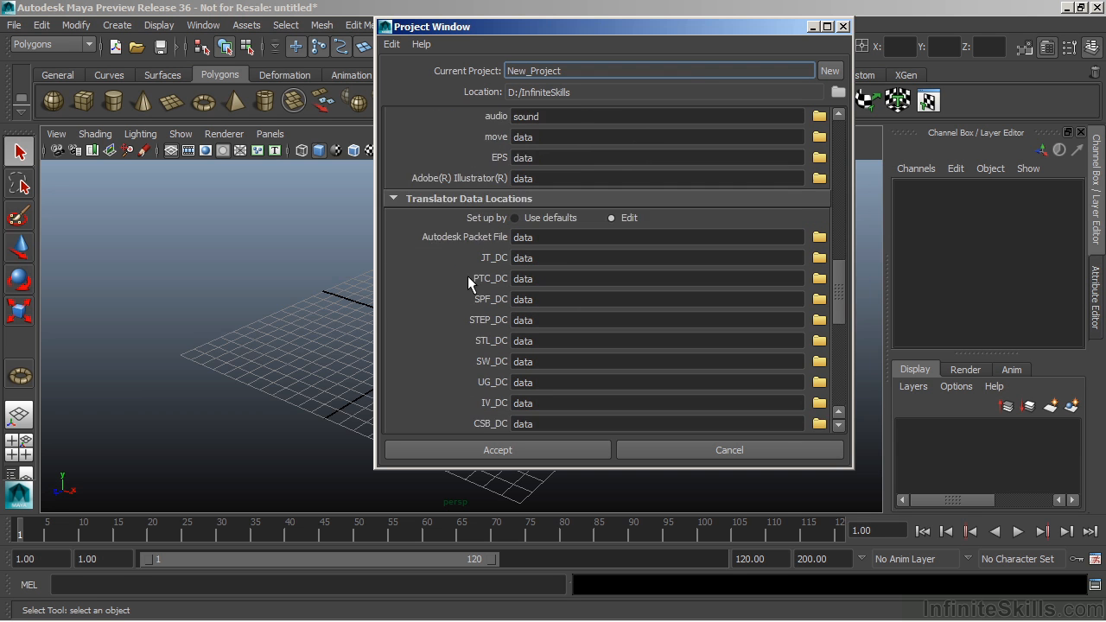
scroll(455, 218, "down", 5)
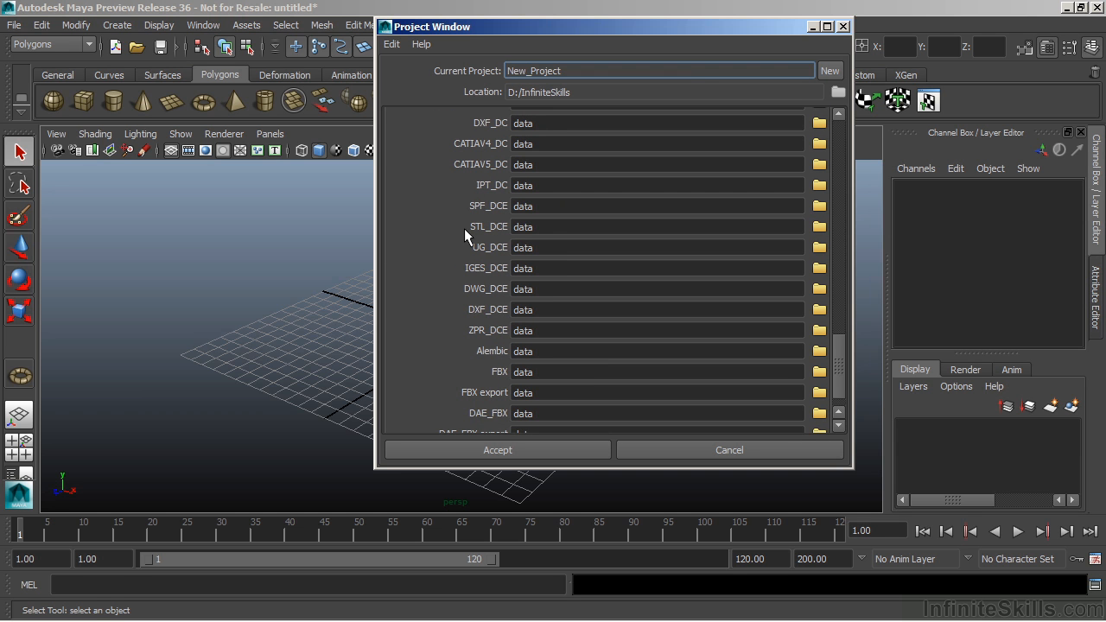
scroll(456, 232, "down", 2)
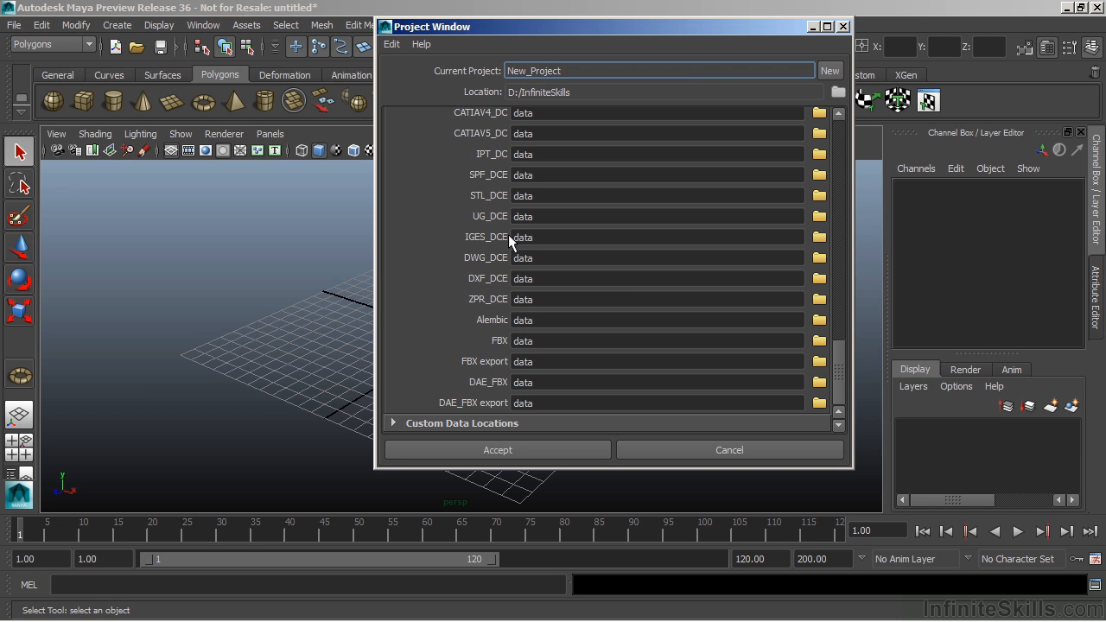
Examine the custom data locations and the Scenes and Source Images folders, and close the Project Window without changes
double_click(520, 196)
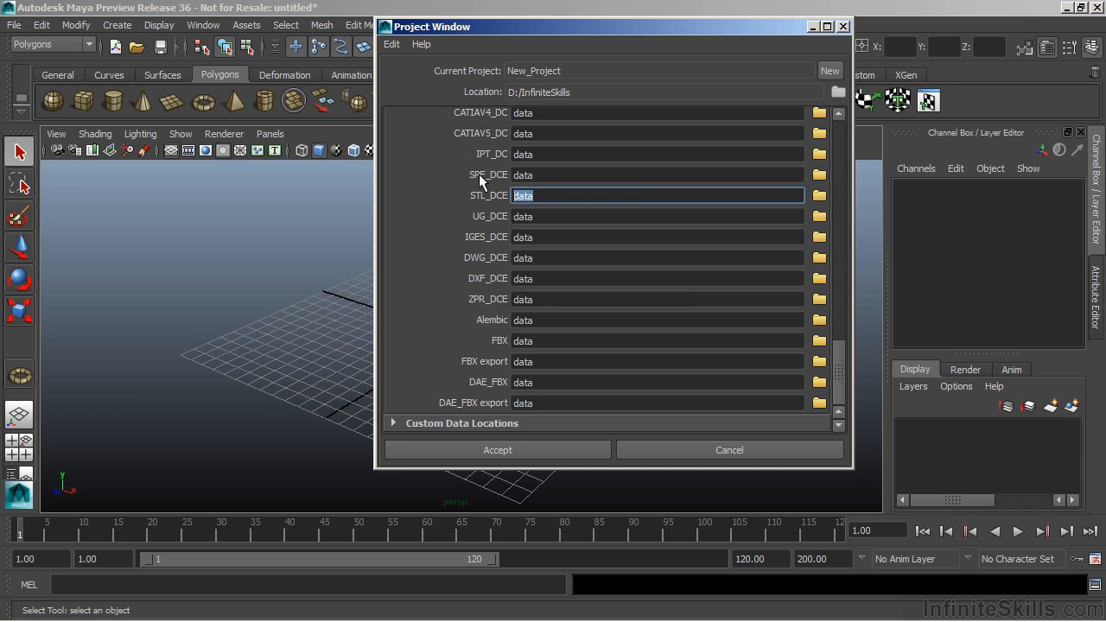
left_click(478, 424)
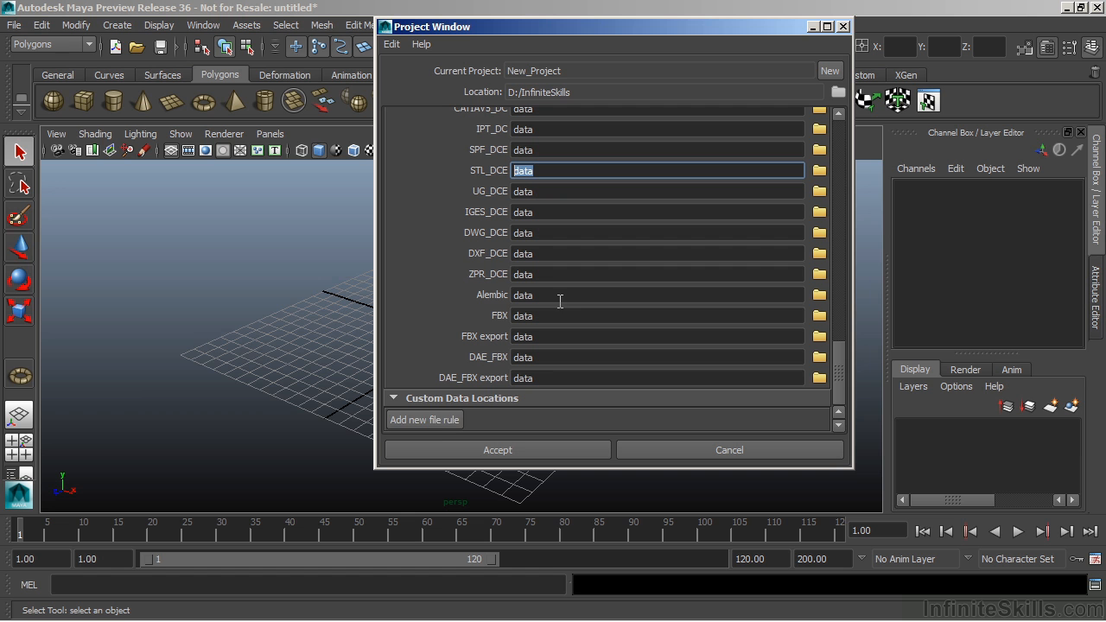
left_click(449, 421)
scroll(683, 240, "up", 5)
scroll(683, 240, "up", 10)
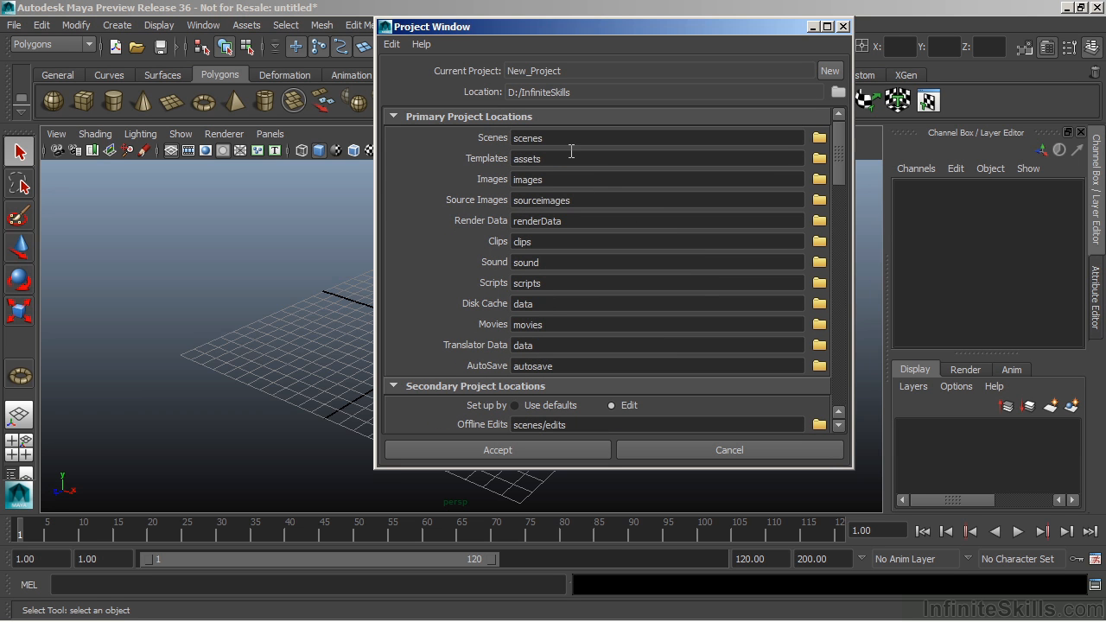
double_click(545, 139)
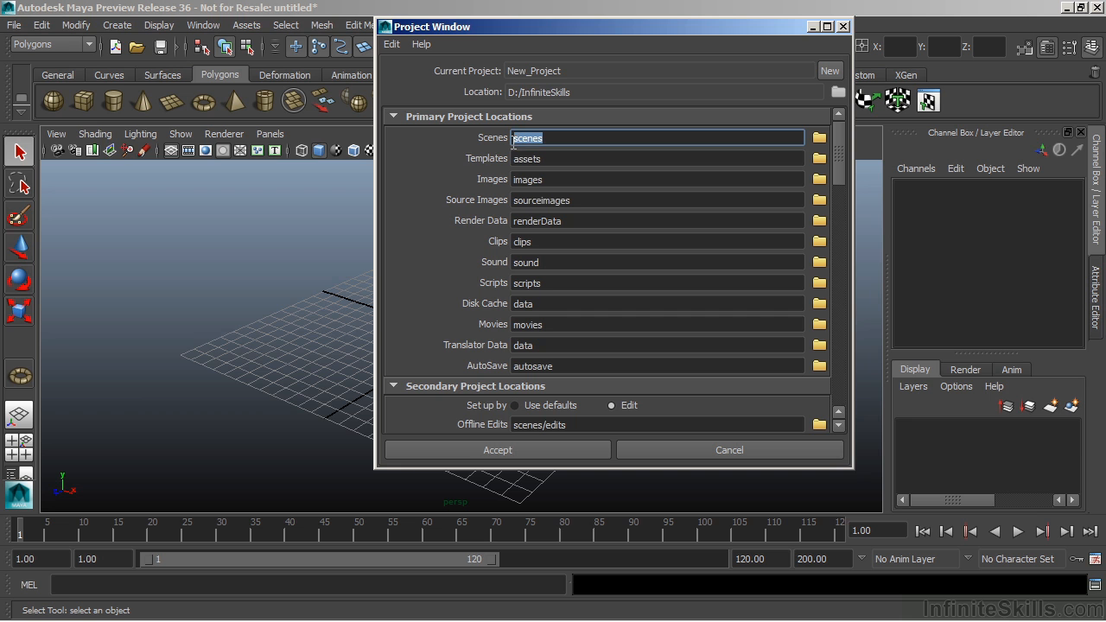
left_click_drag(575, 199, 506, 219)
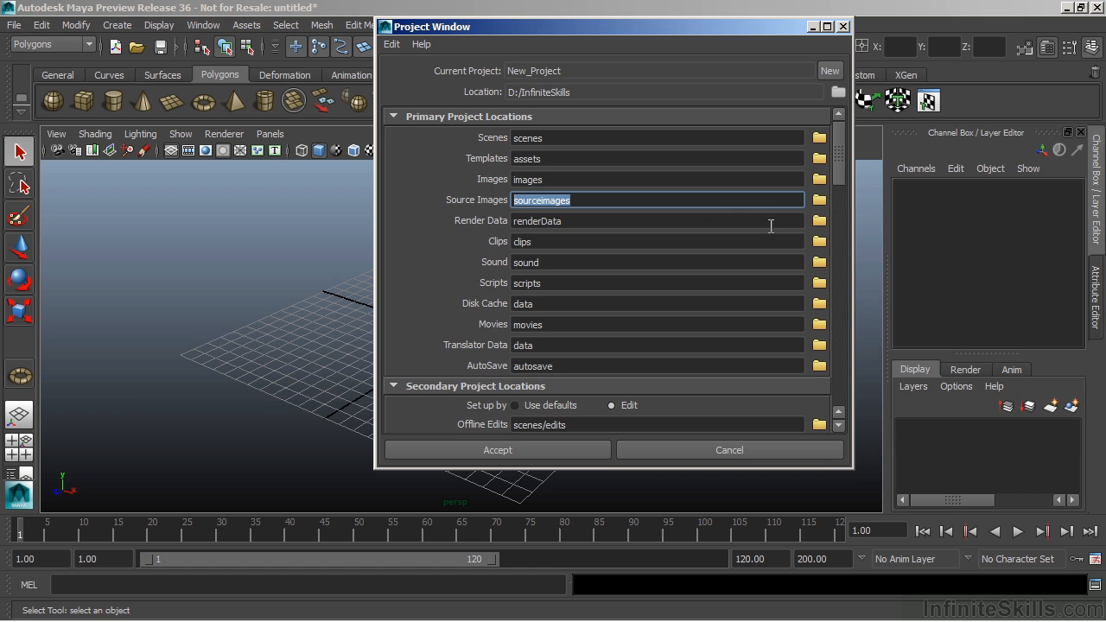
left_click(739, 470)
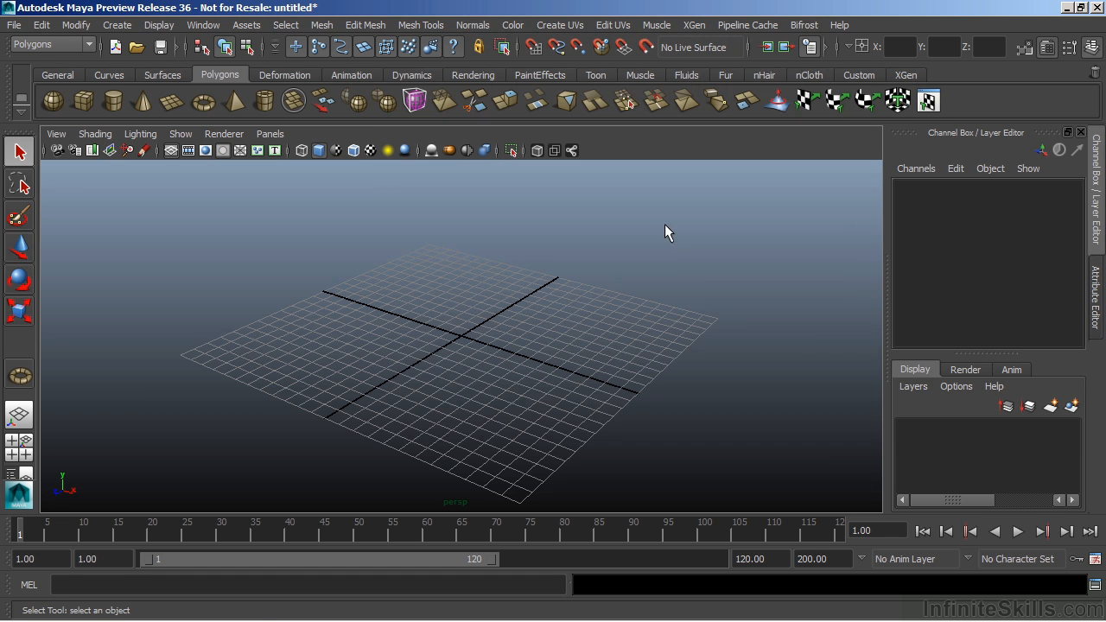
Start a new project in the Project Window and name it ProjectA
left_click(1079, 8)
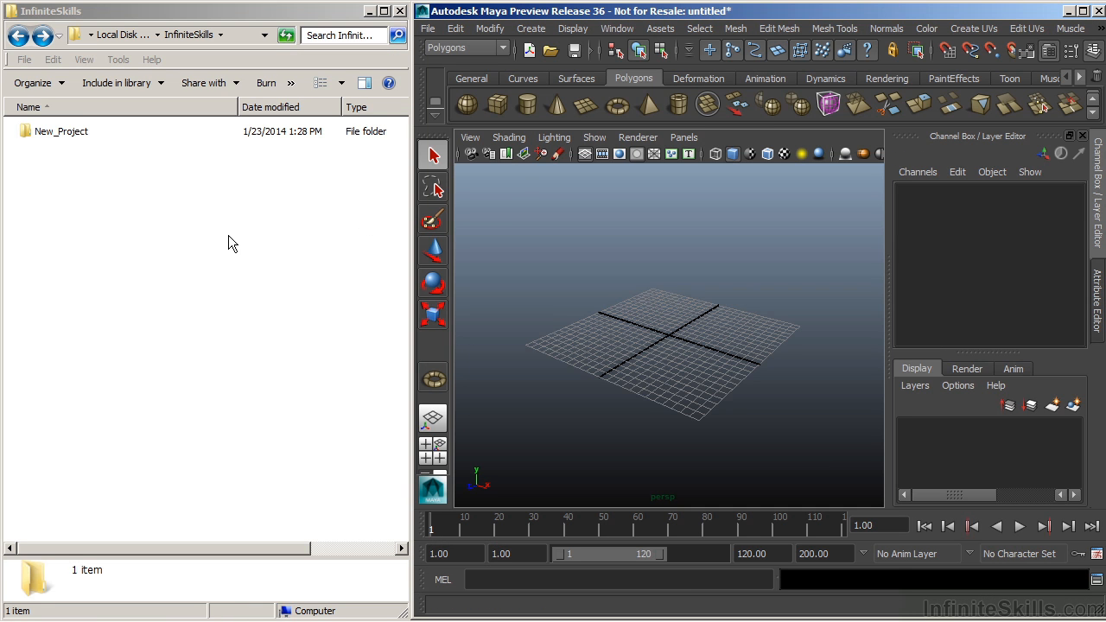
left_click(427, 30)
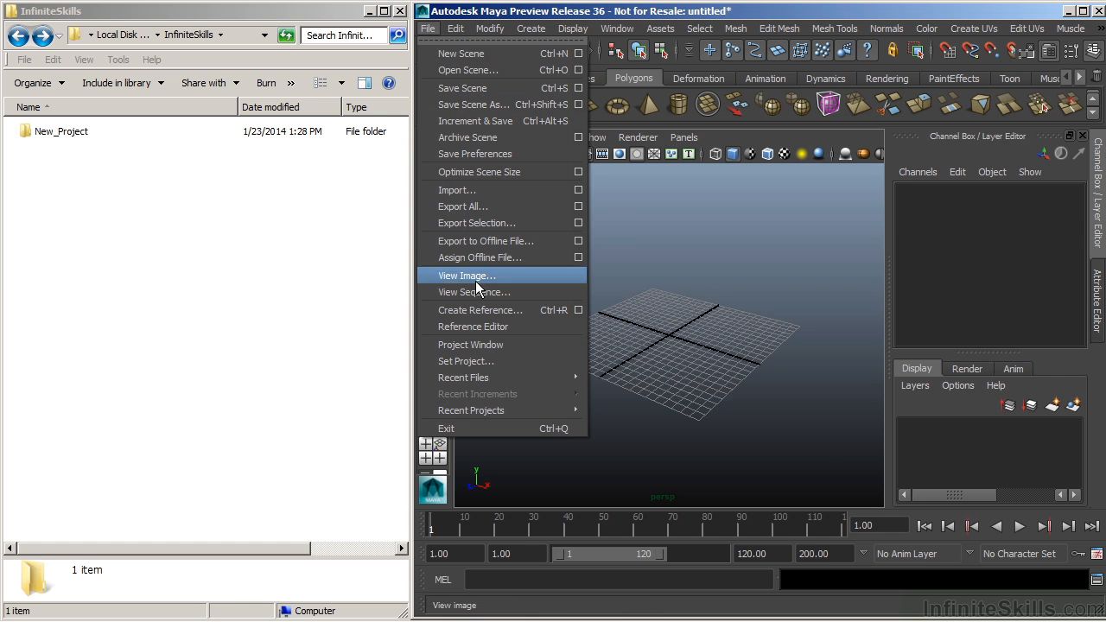
left_click(470, 345)
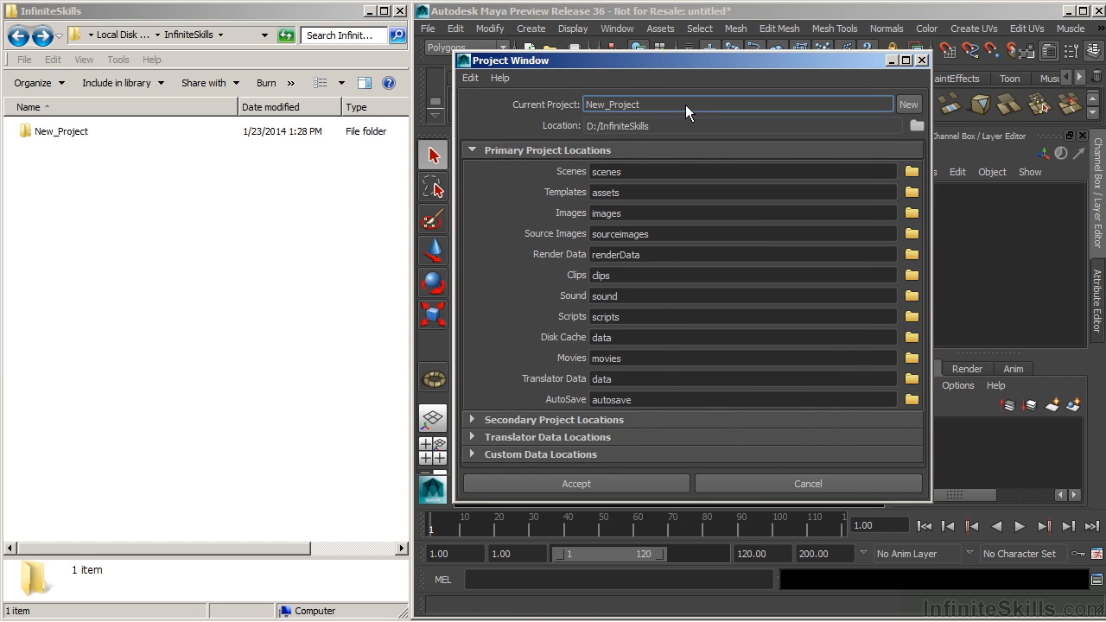
left_click(906, 106)
left_click_drag(640, 104, 605, 105)
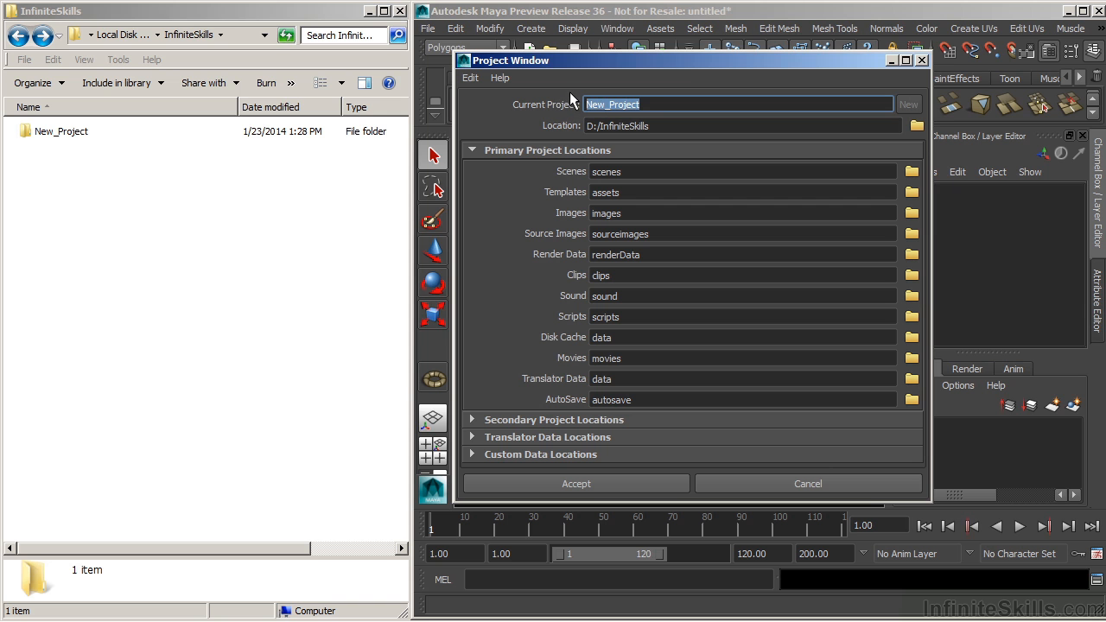
type("ProjectA")
key("Return")
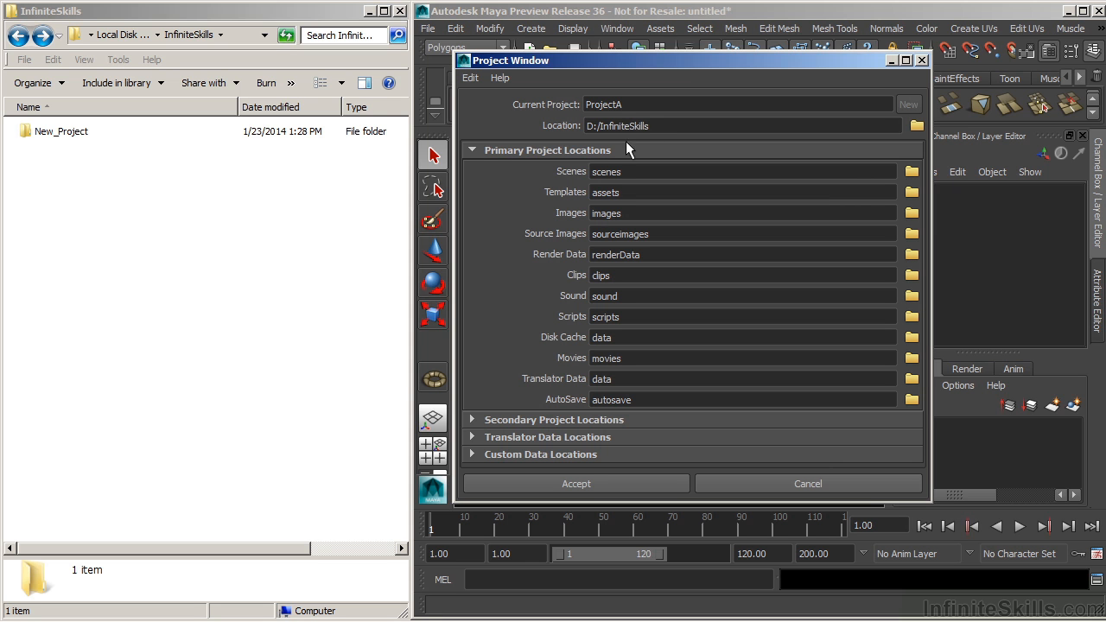
Keep D:/InfiniteSkills as the project location along with the default folder names, and accept the ProjectA setup
left_click(917, 125)
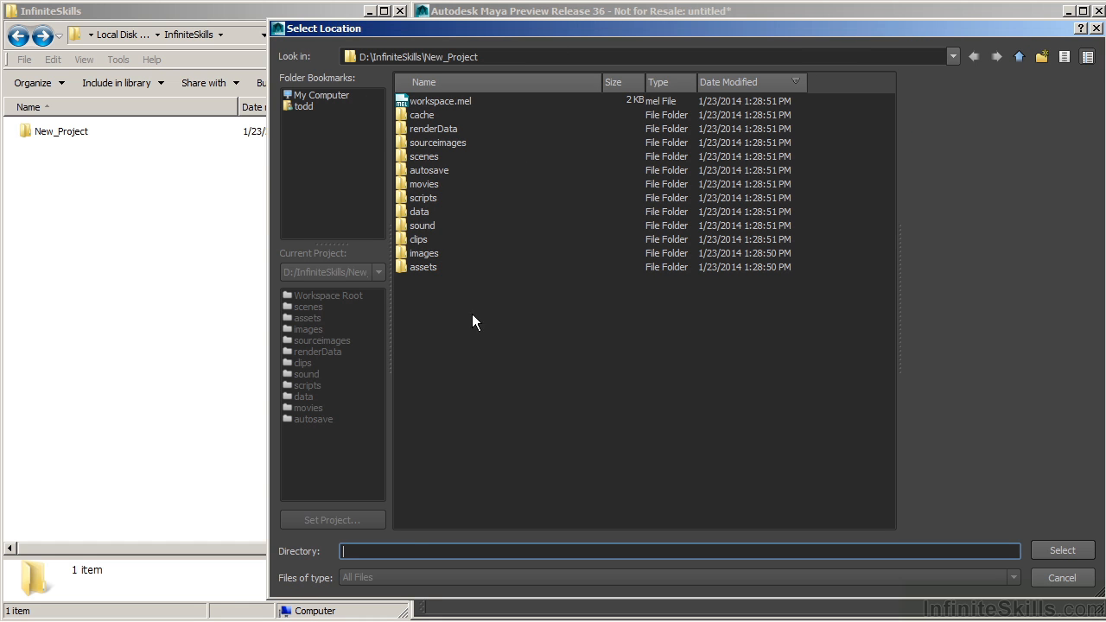
left_click(1062, 577)
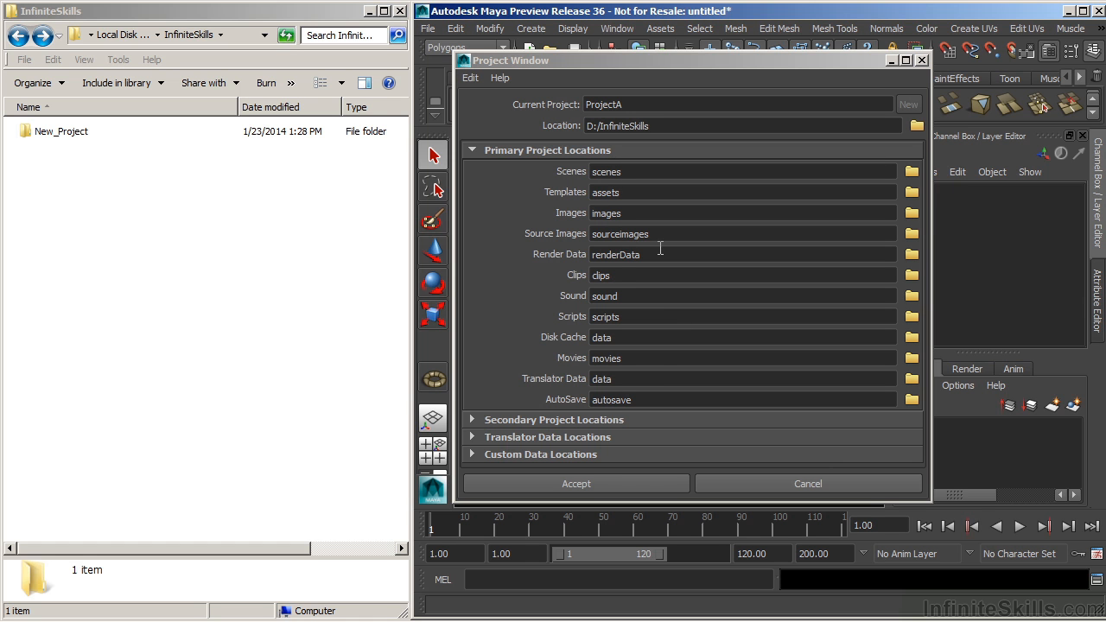
double_click(632, 171)
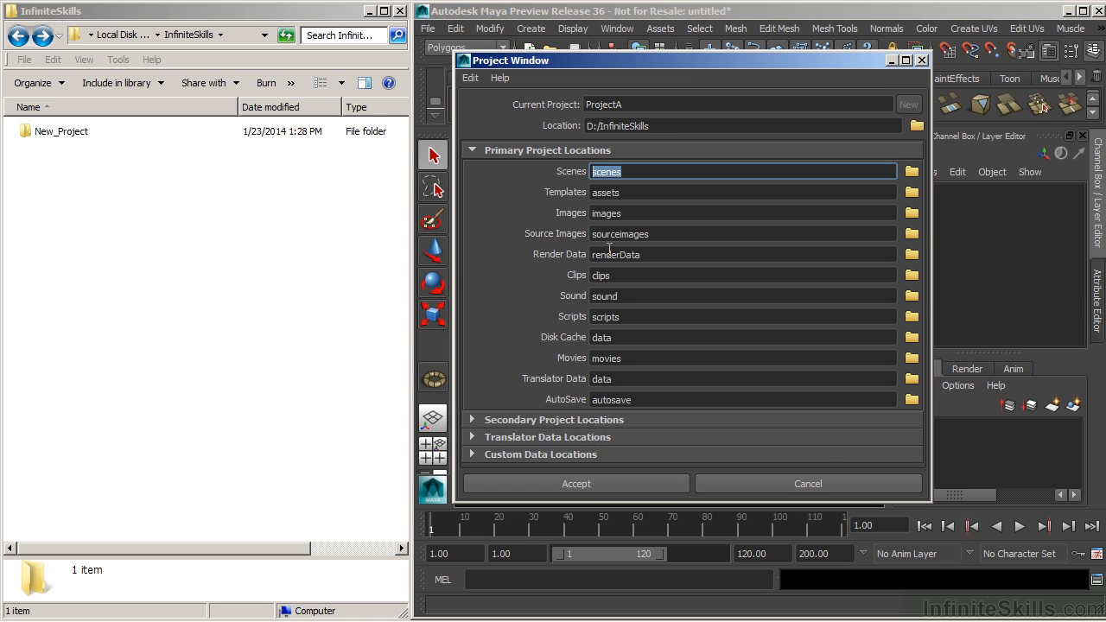
left_click(624, 212)
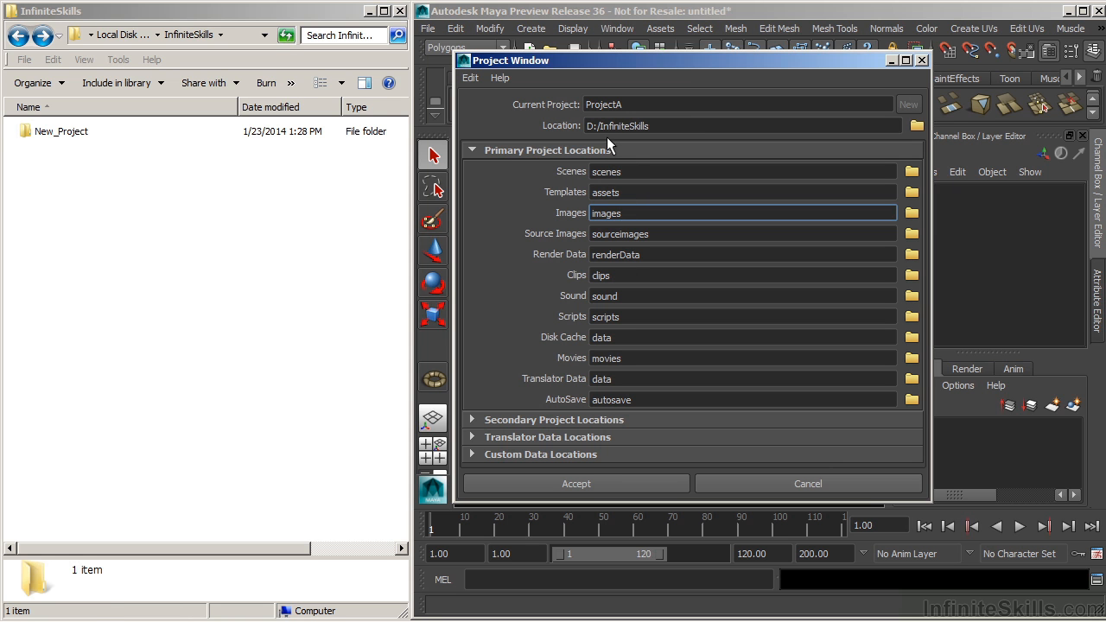
left_click(589, 484)
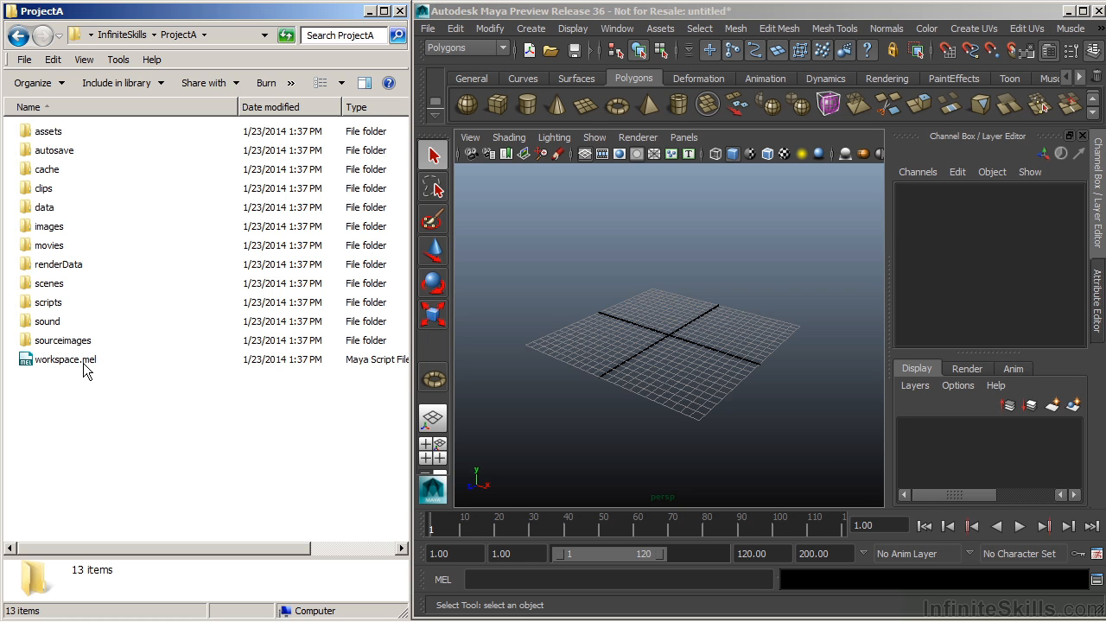
Switch to Windows Explorer and delete workspace.mel from the ProjectA folder
left_click(73, 365)
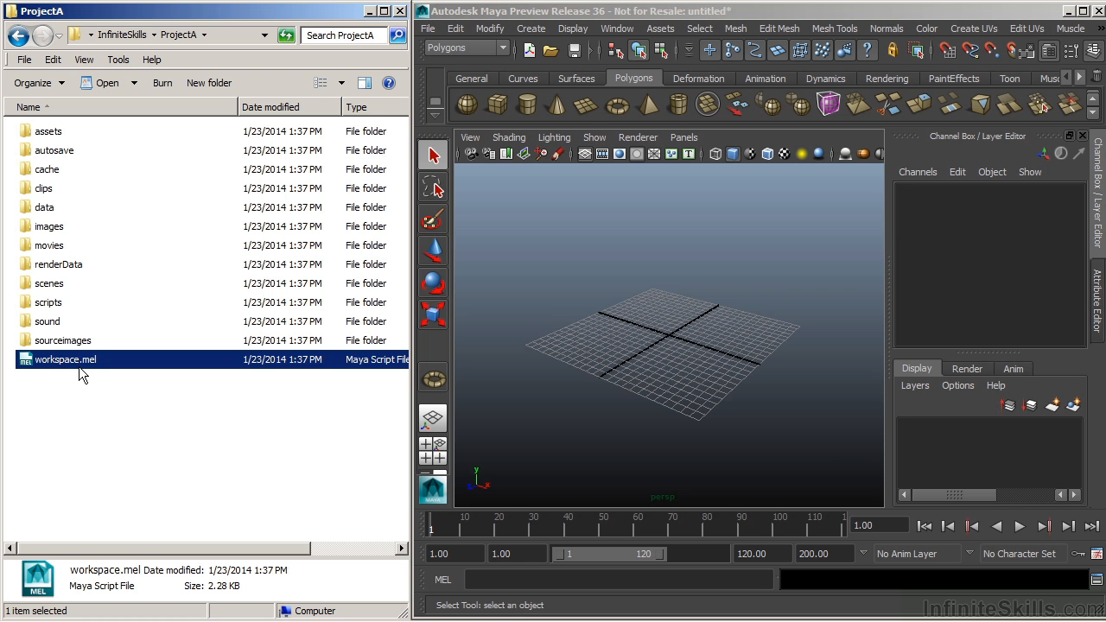
key("Delete")
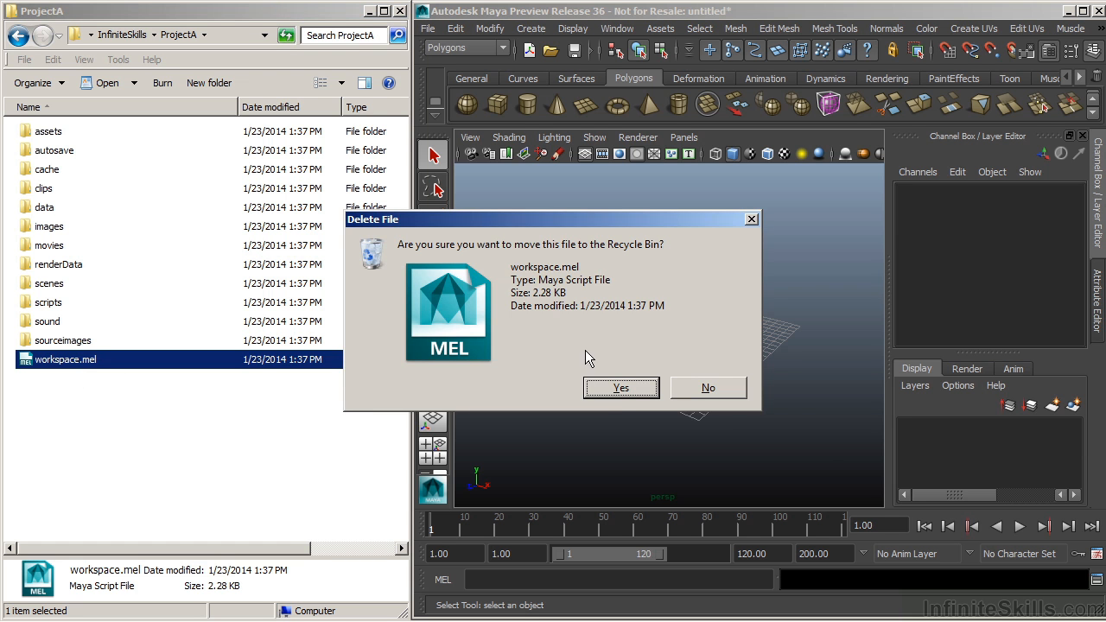
left_click(611, 390)
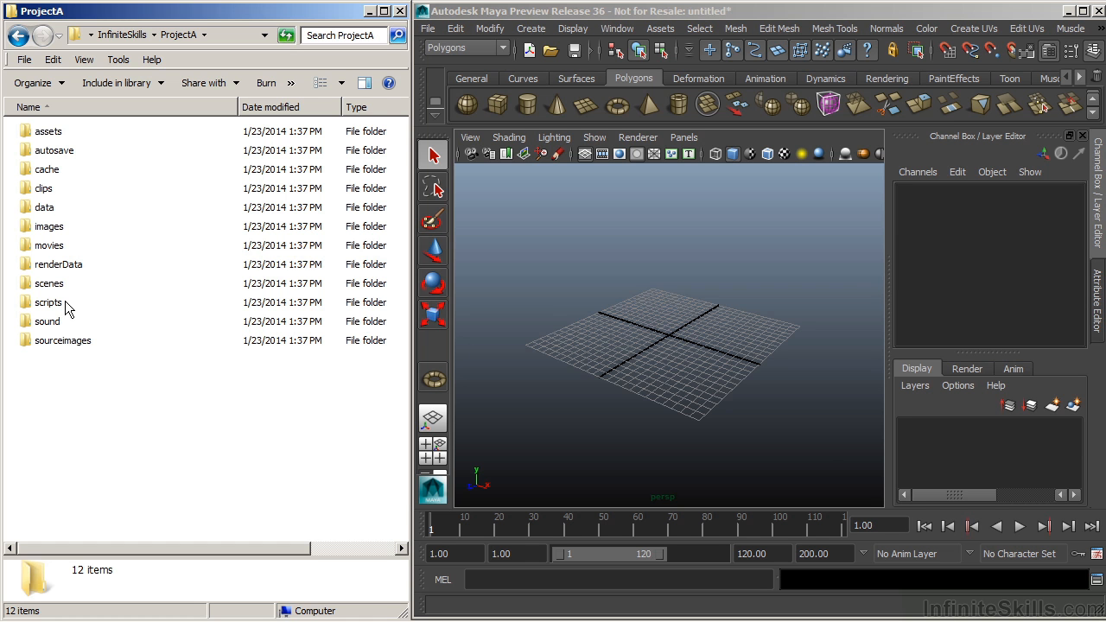
Switch to Maya and set New_Project in D:\InfiniteSkills as the current project
left_click(580, 378)
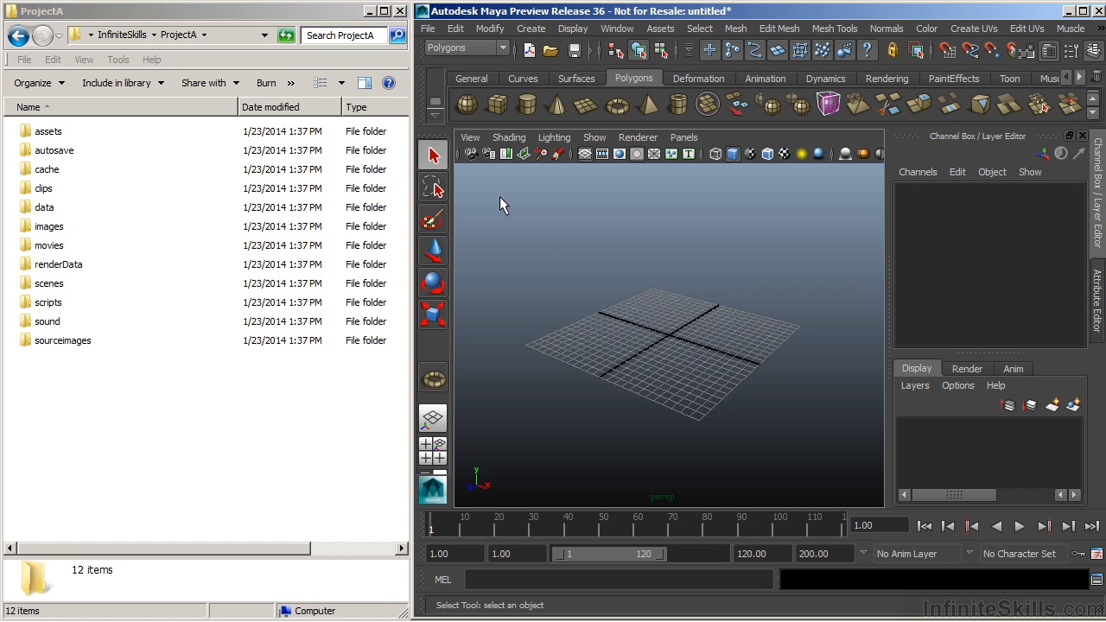
left_click(432, 27)
left_click(436, 27)
left_click(427, 28)
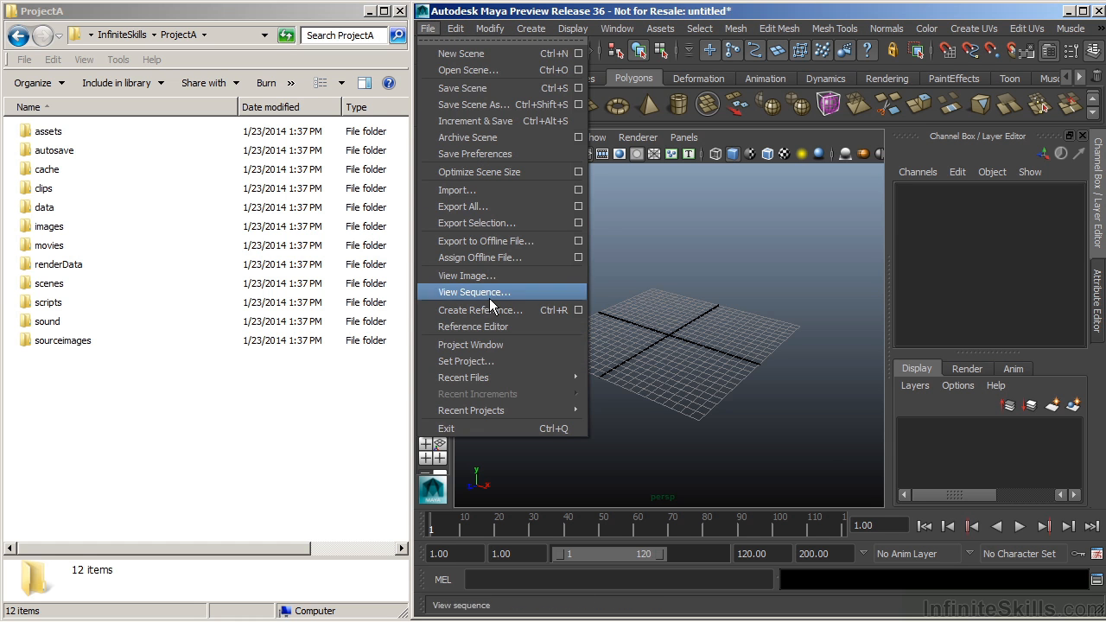
left_click(483, 361)
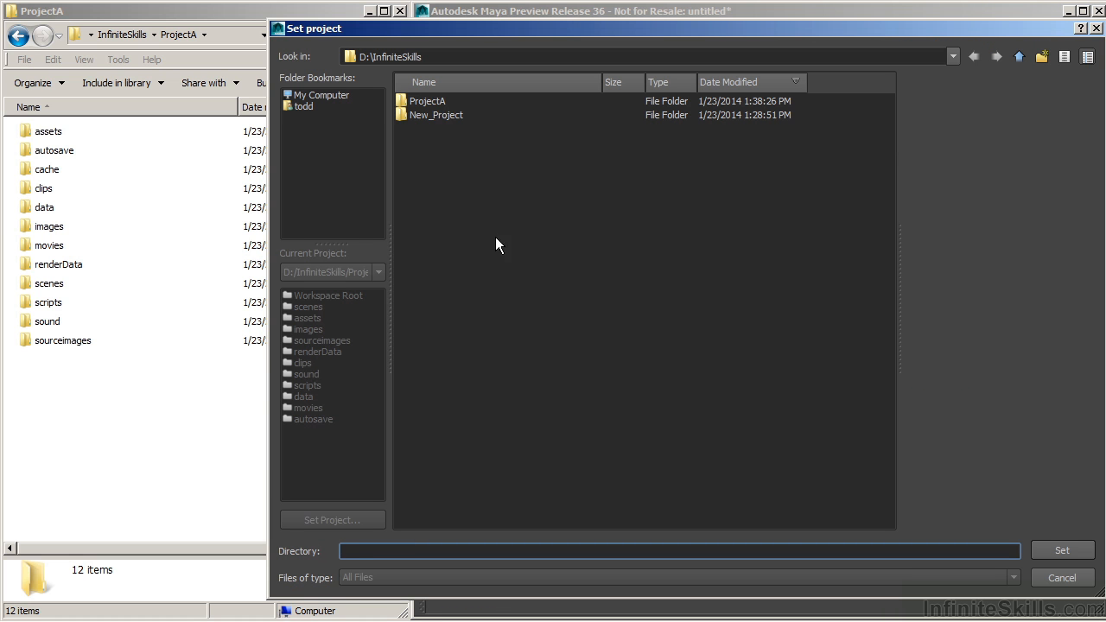
left_click(441, 119)
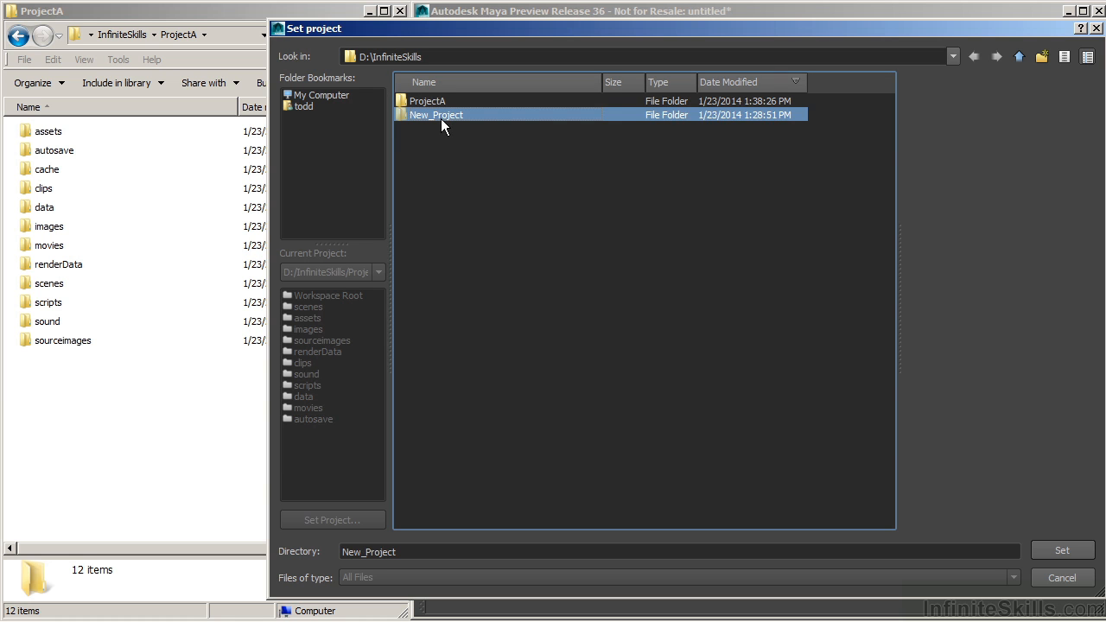
left_click(1056, 548)
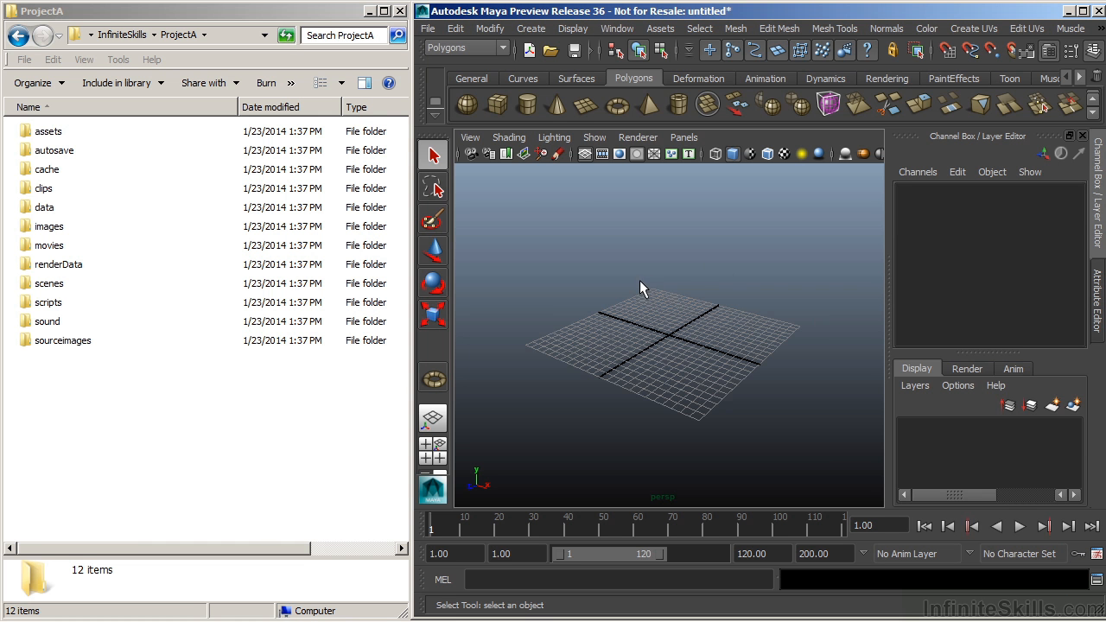
Check which folder the Open Scene dialog starts in, and close it without opening a file
left_click(431, 26)
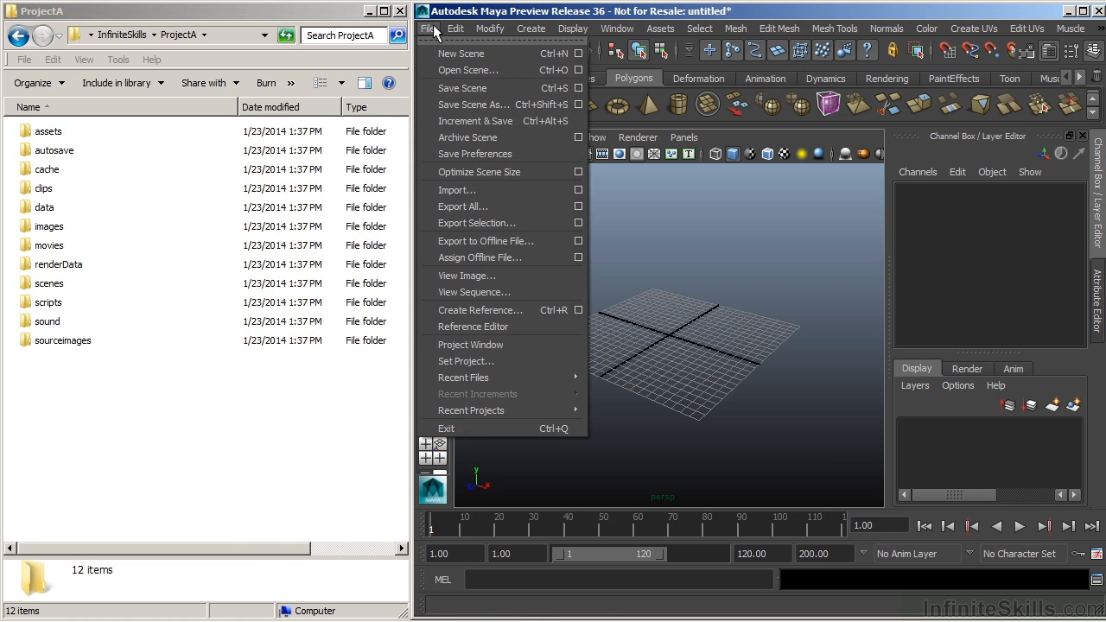
left_click(445, 74)
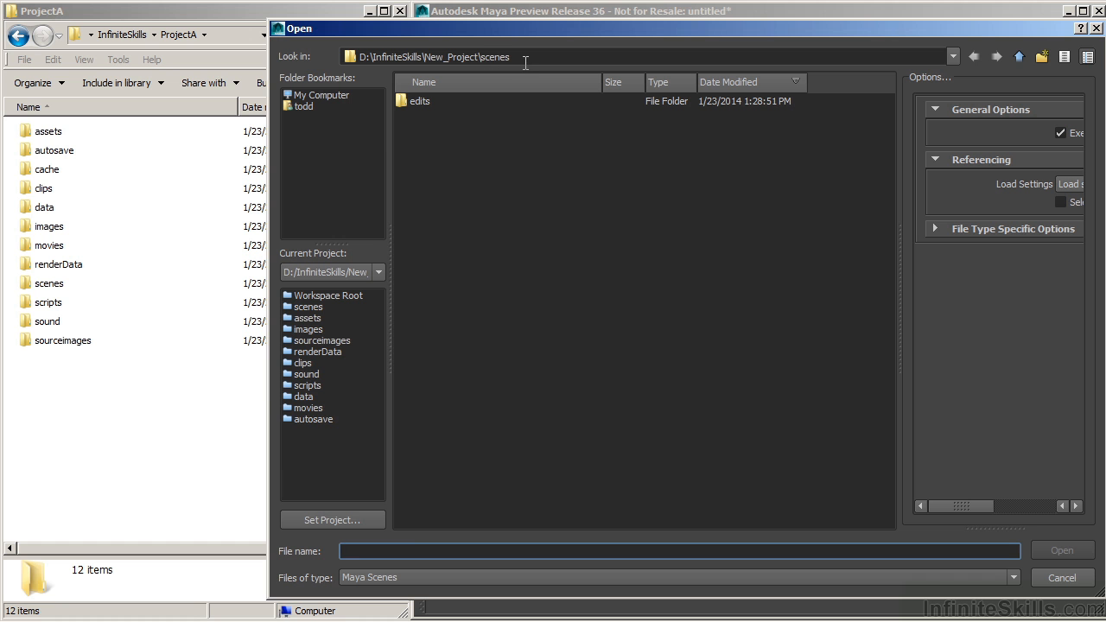
left_click(1056, 574)
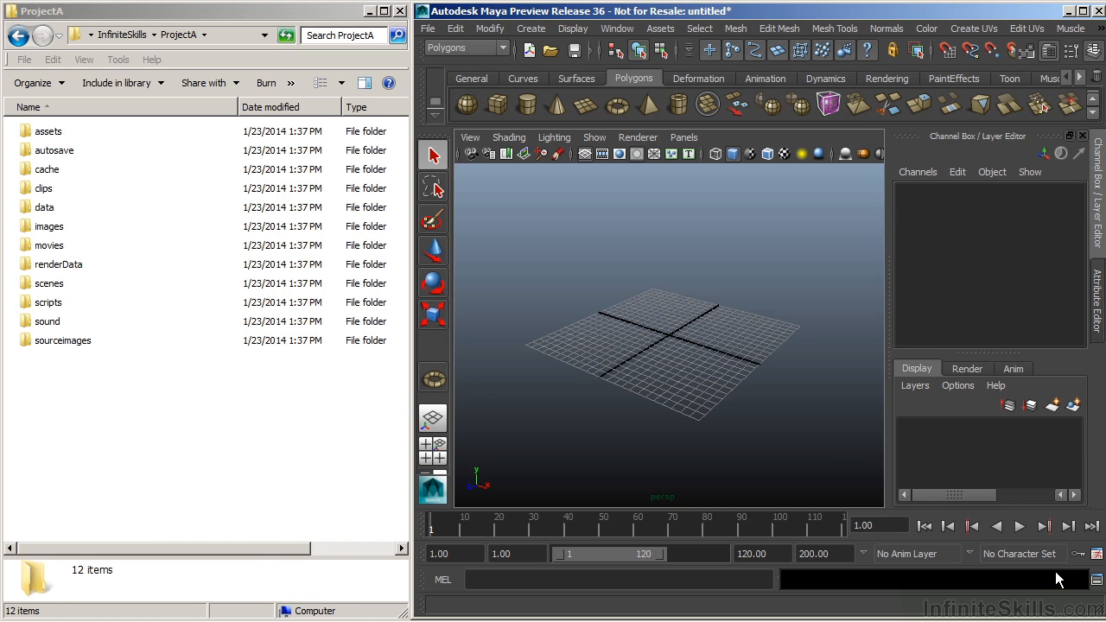
Set ProjectA as the current project and create a default workspace for its missing definition file
left_click(429, 26)
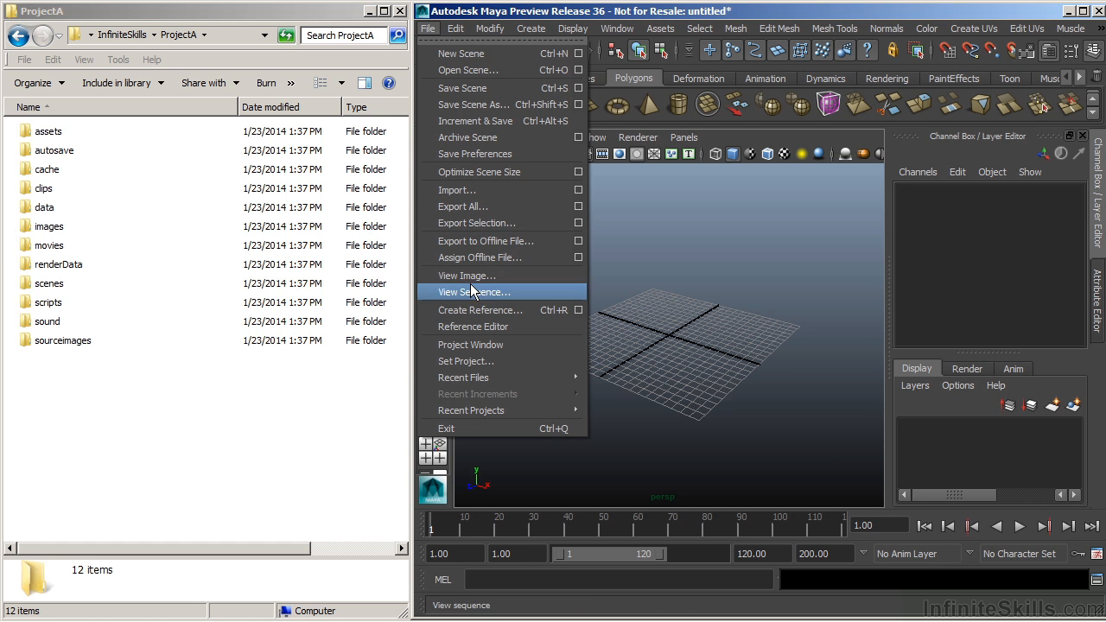
left_click(459, 361)
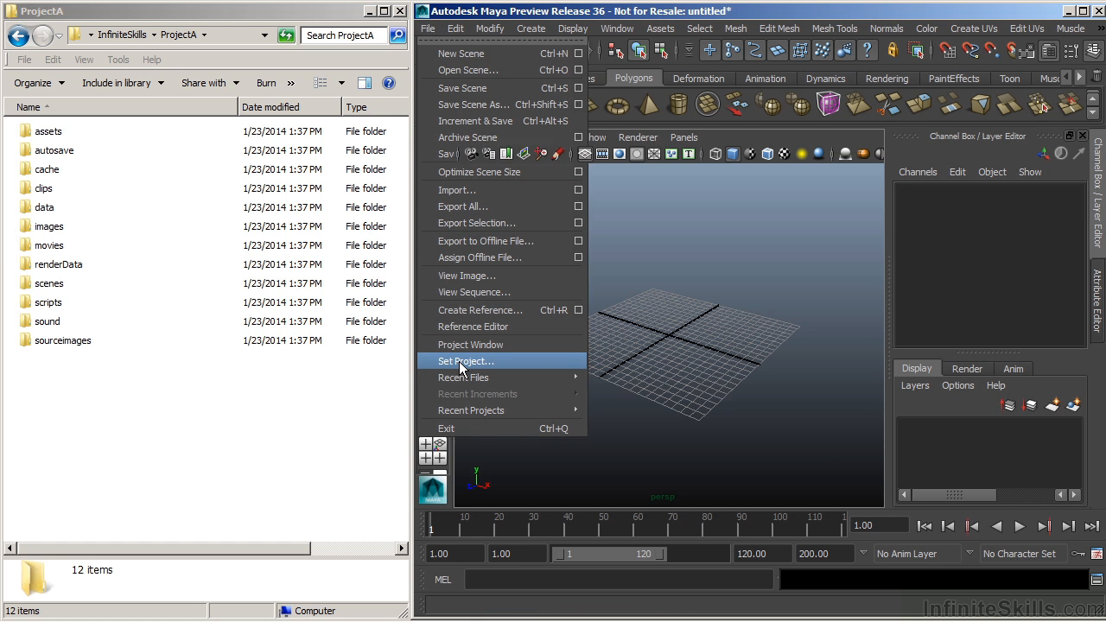
left_click(424, 102)
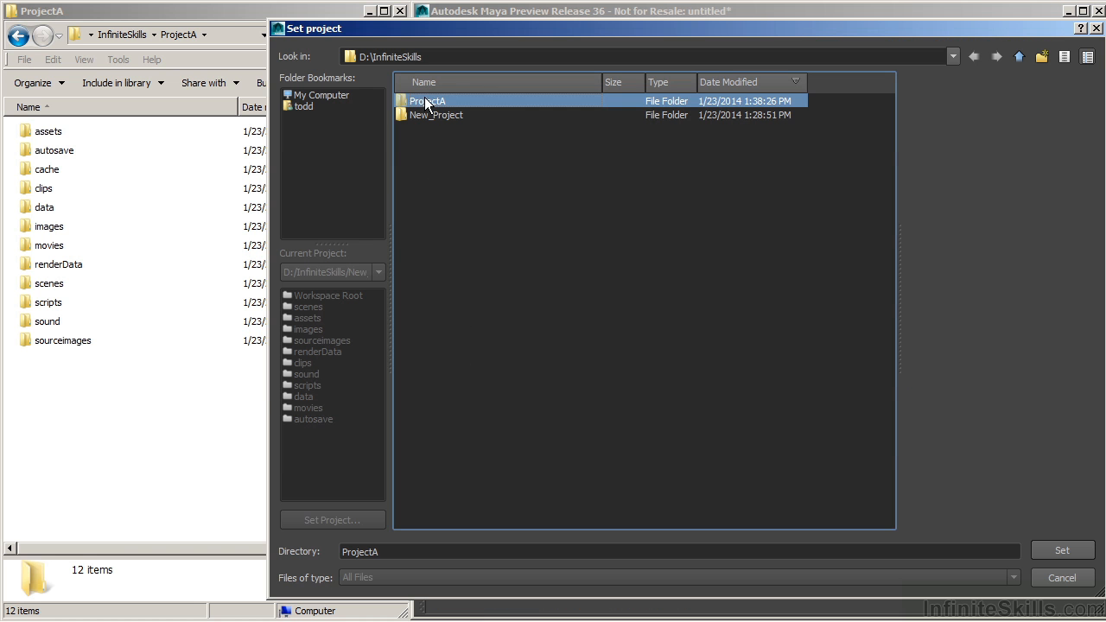
left_click(1061, 551)
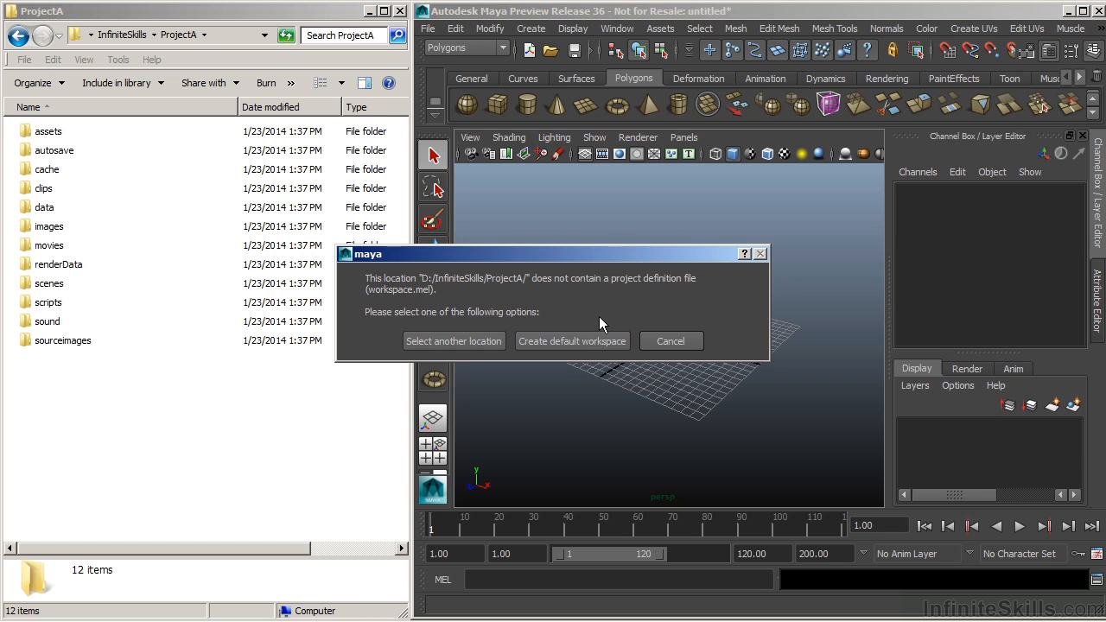
left_click_drag(592, 251, 748, 186)
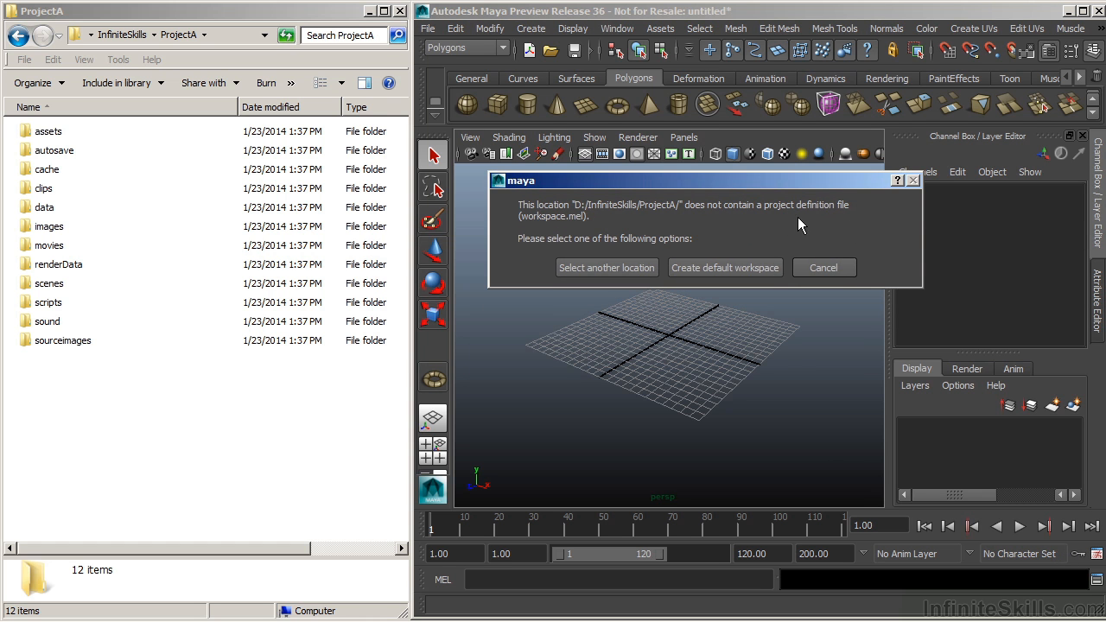
left_click(750, 267)
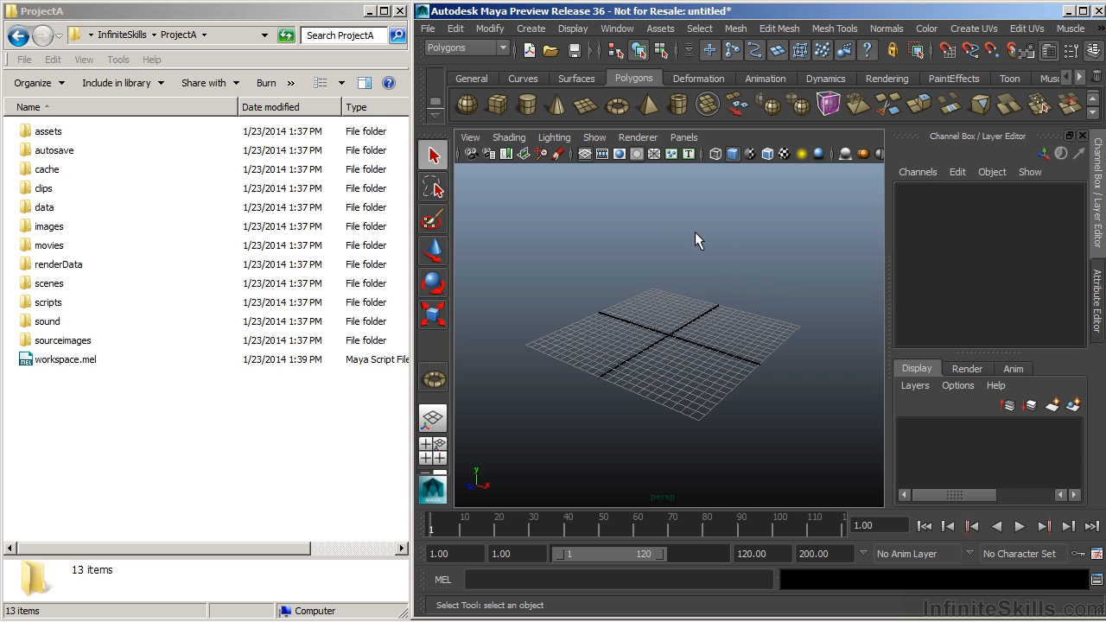